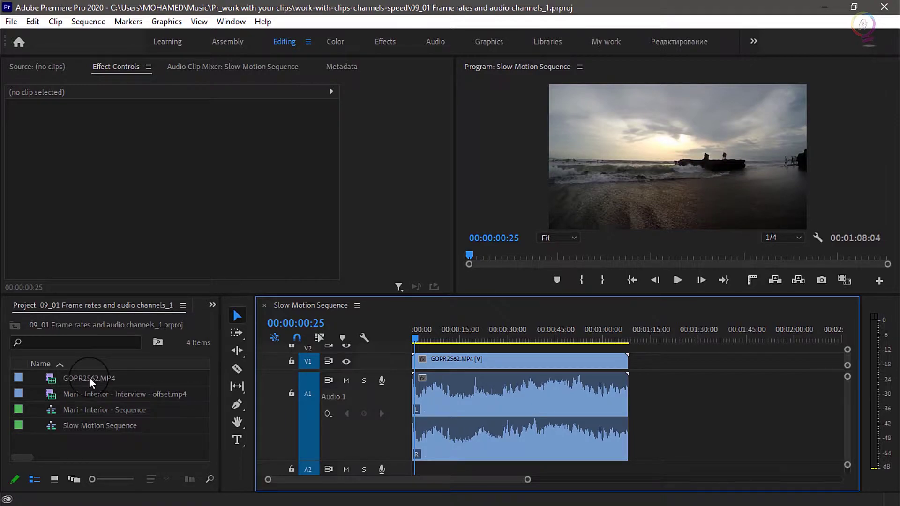
Open GOPR2562.MP4 in the Source Monitor and play part of it to review its motion
double_click(120, 373)
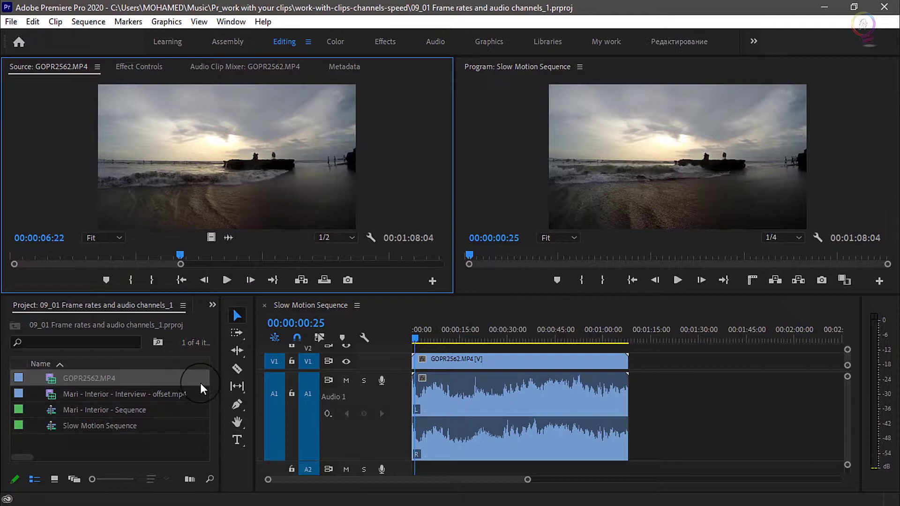
left_click(35, 457)
left_click_drag(58, 457, 137, 458)
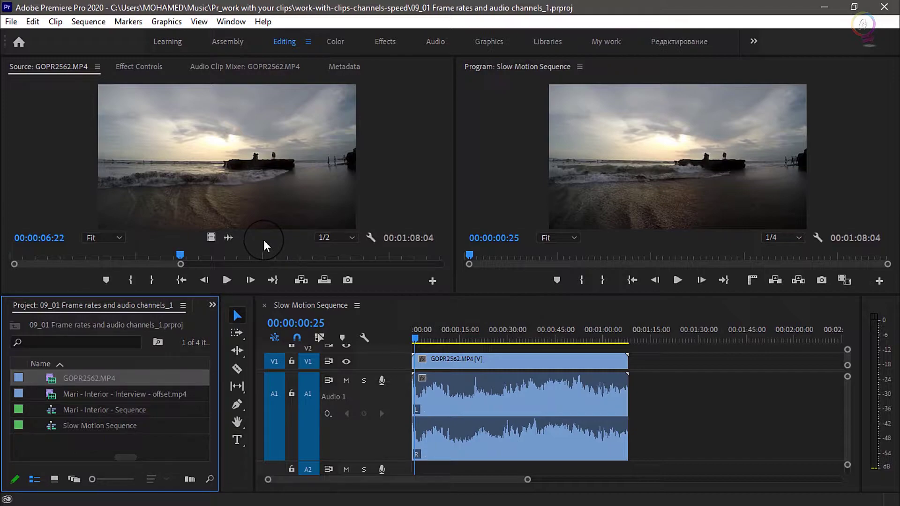
left_click(228, 281)
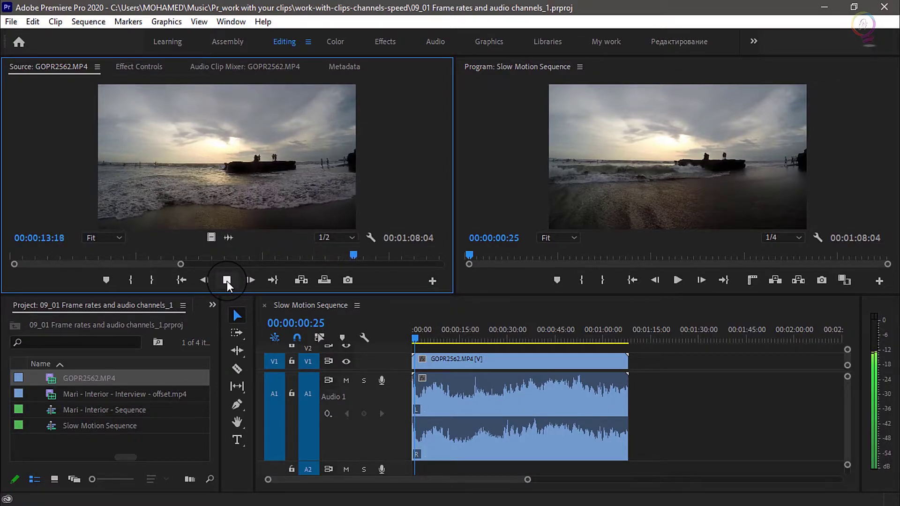
left_click(228, 281)
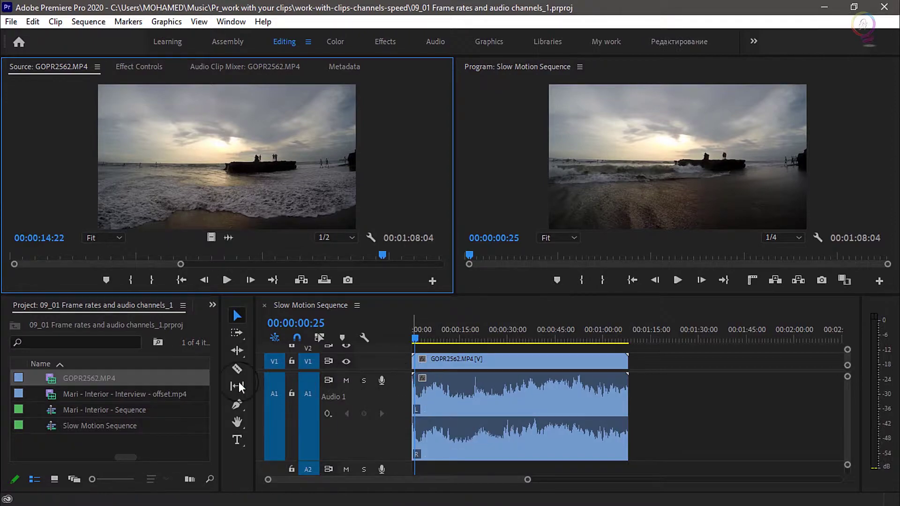
Interpret the GOPR2562.MP4 footage using the frame rate from the file
left_click(124, 379)
right_click(106, 376)
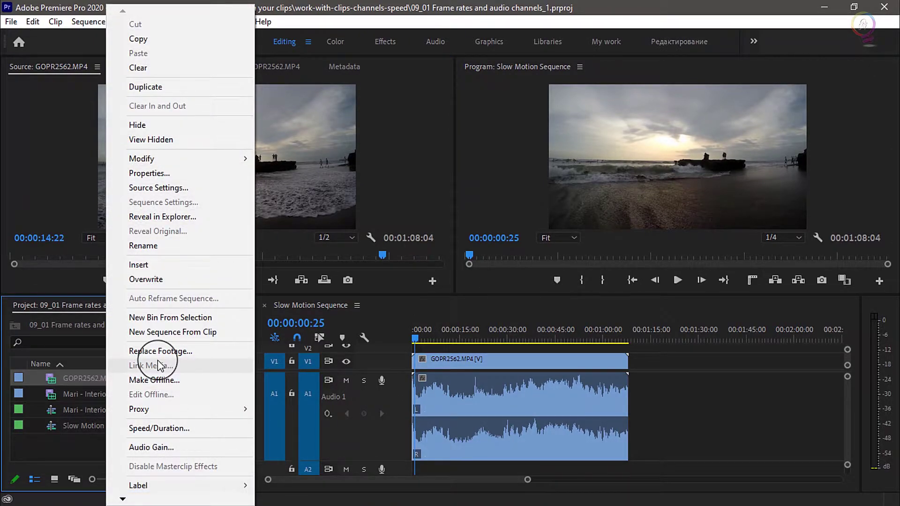
mouse_move(204, 161)
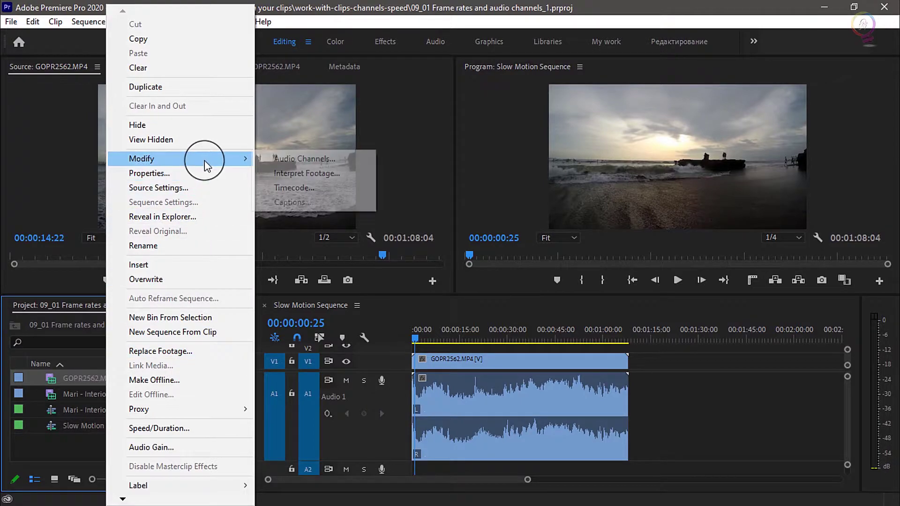
left_click(317, 173)
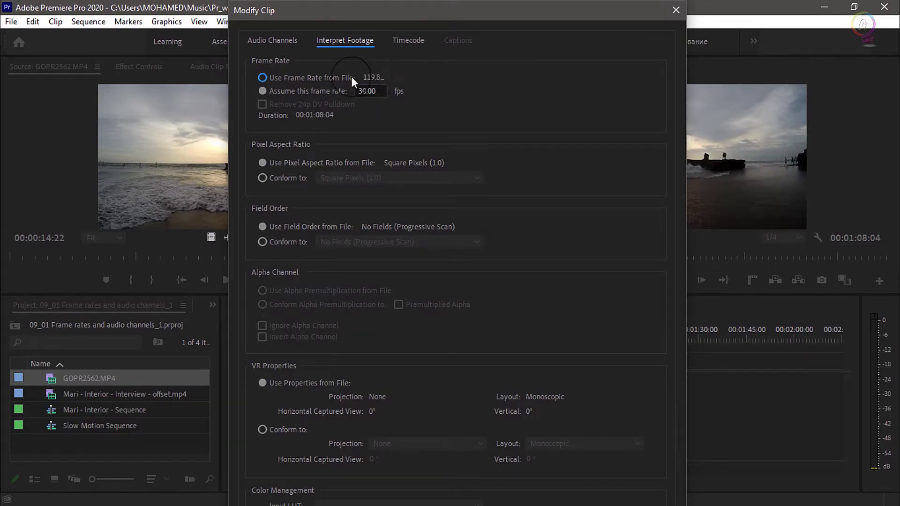
left_click(262, 77)
key("Return")
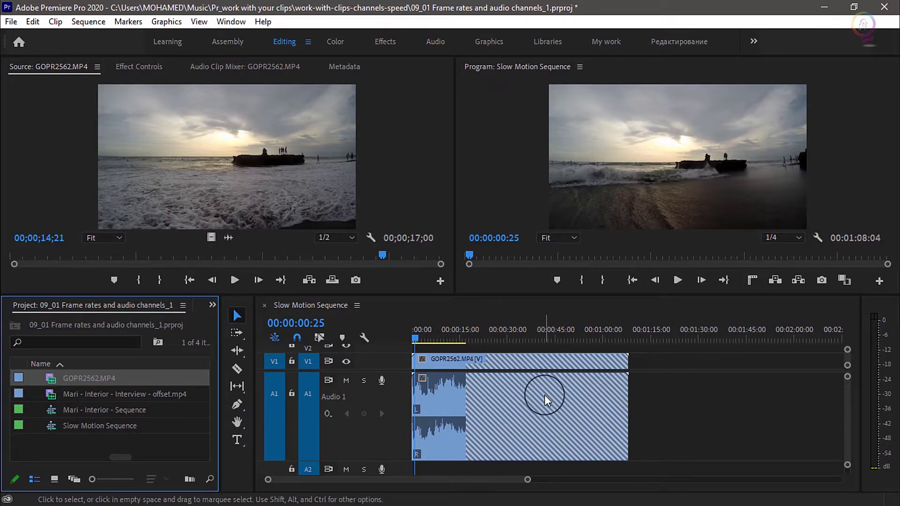
Play the Slow Motion Sequence to check how the reinterpreted clip runs in the timeline
mouse_move(544, 395)
left_click(678, 280)
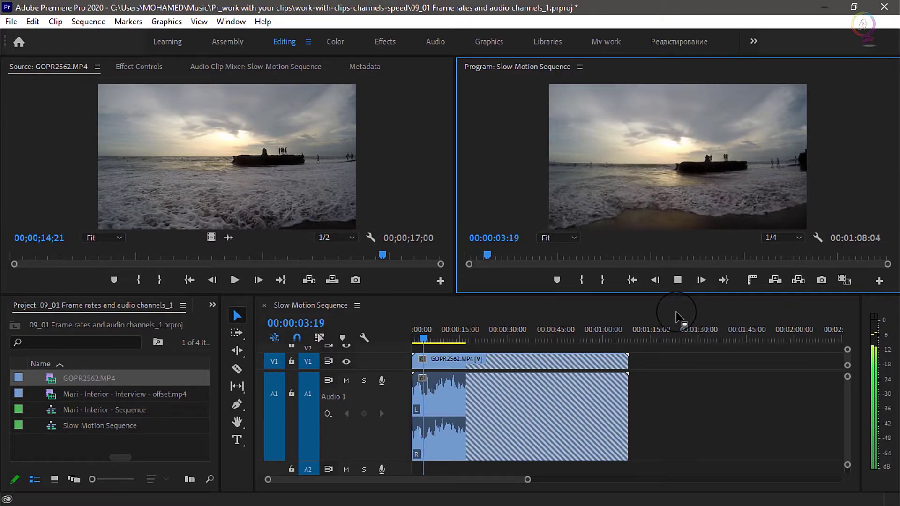
left_click(678, 282)
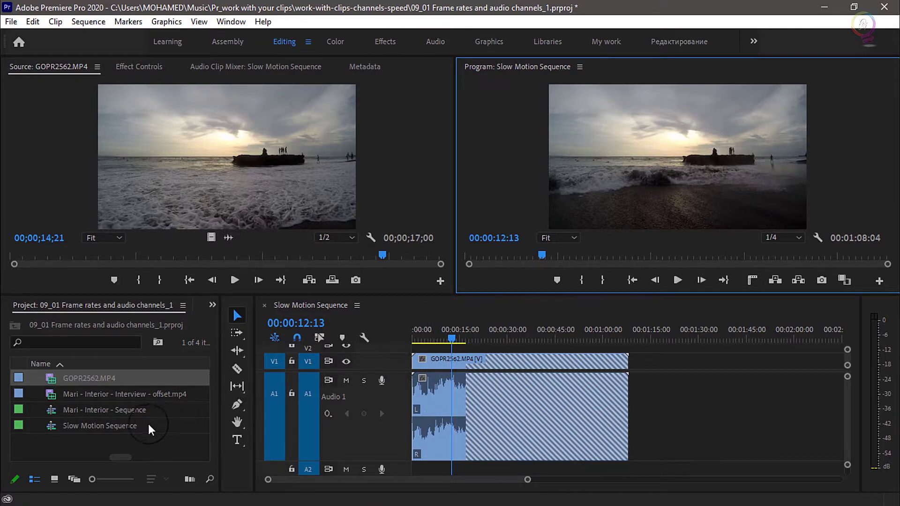
Open the Interior sequence and check the interview clip's audio by playing it and viewing its stereo waveform in the Source Monitor
double_click(48, 411)
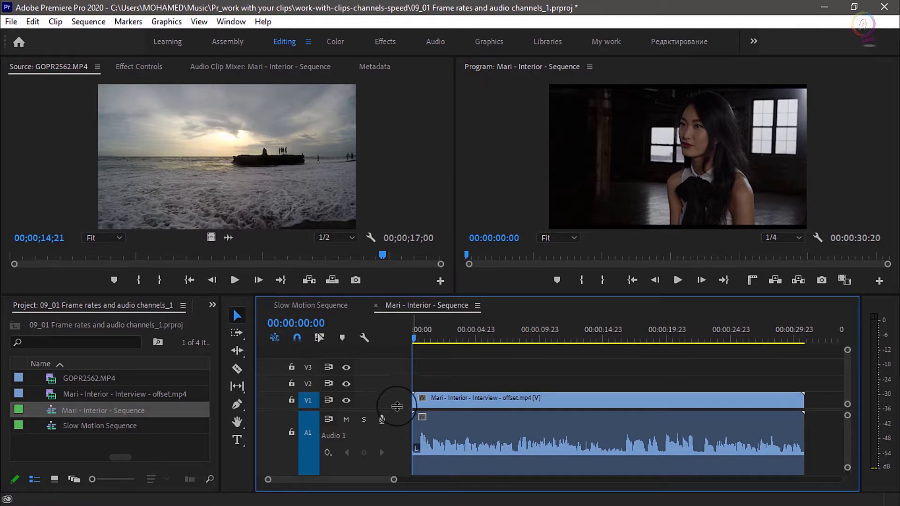
left_click_drag(398, 407, 398, 386)
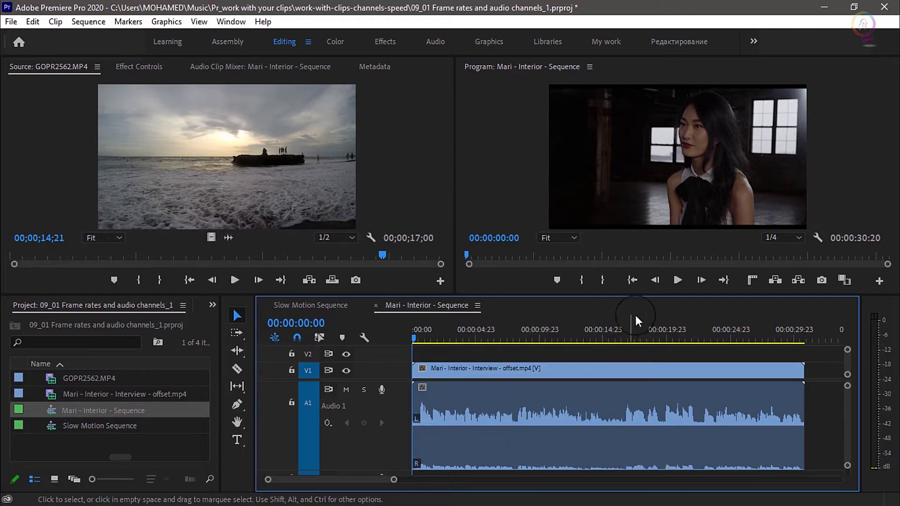
left_click(676, 280)
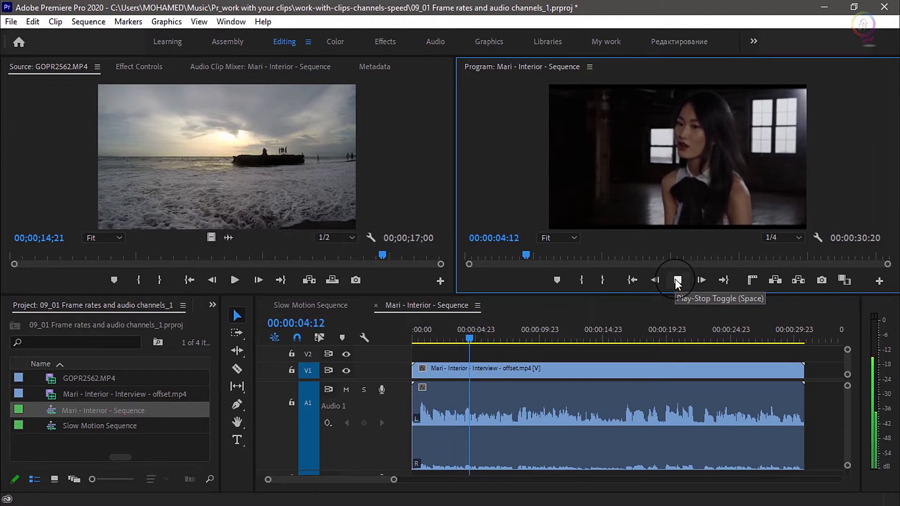
left_click(677, 280)
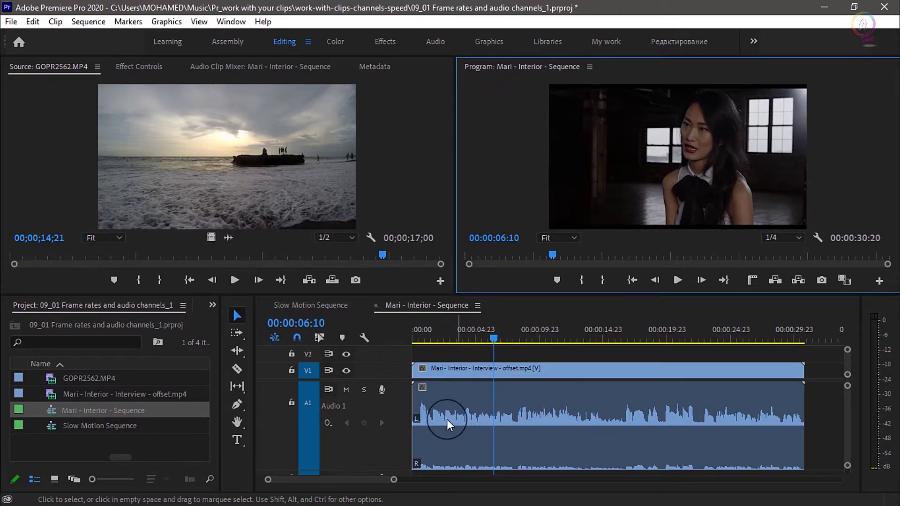
double_click(516, 416)
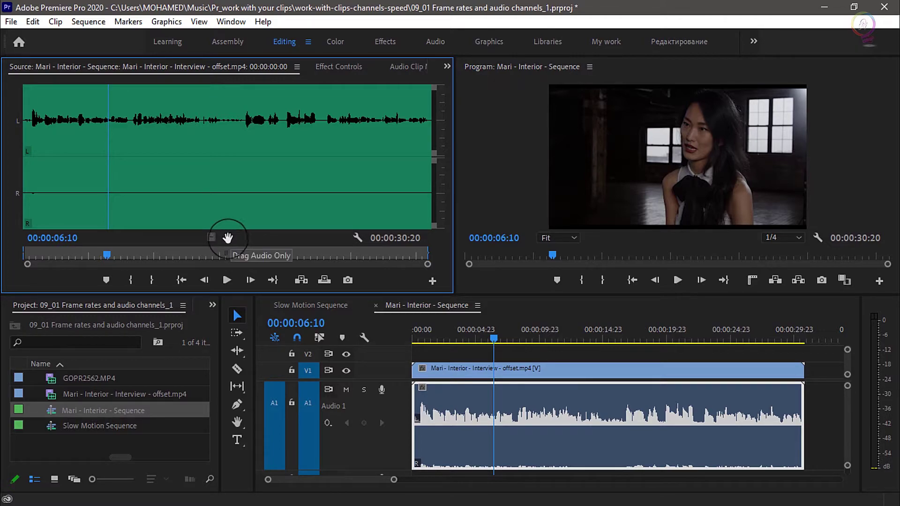
Change the interview source clip's audio channels to the Mono preset and accept the change for future edits
right_click(65, 396)
mouse_move(157, 162)
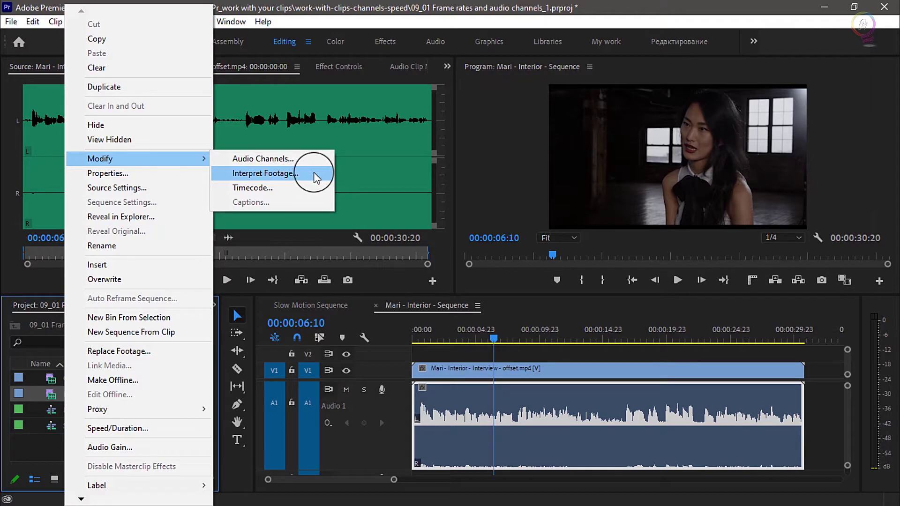
left_click(288, 159)
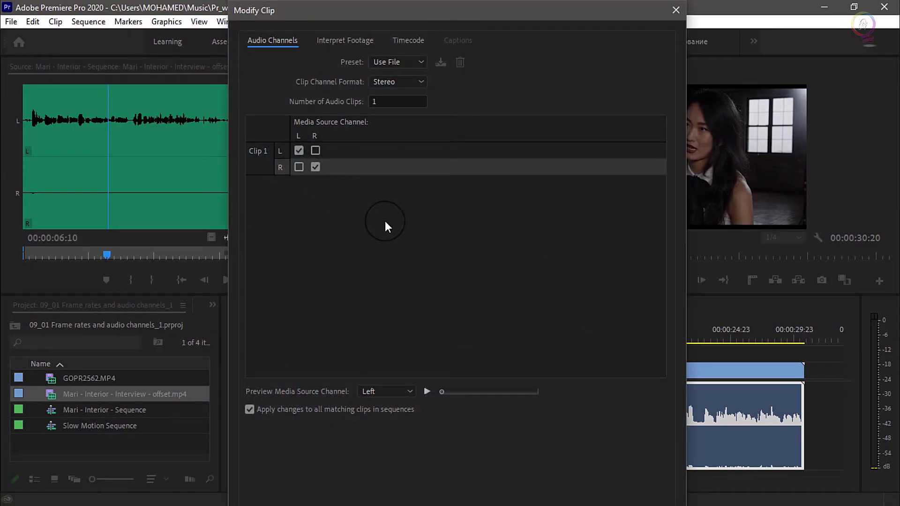
left_click(409, 63)
left_click(401, 91)
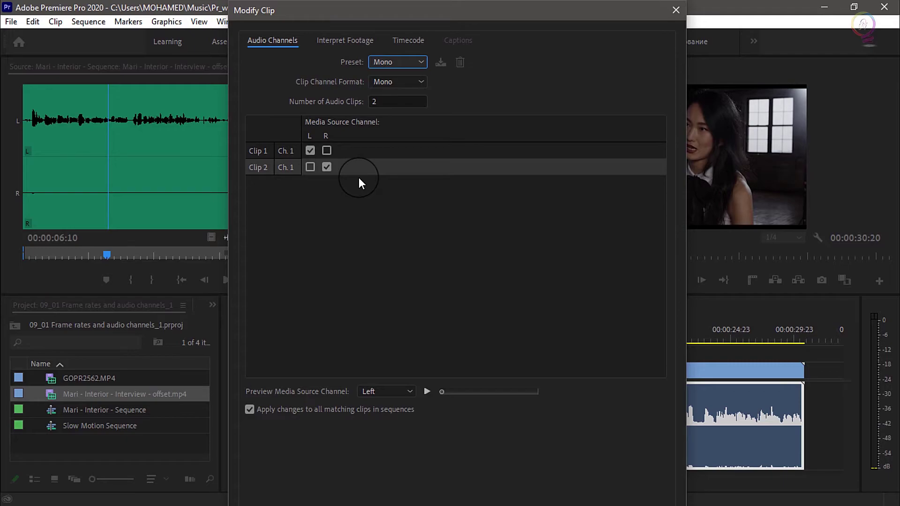
key("Return")
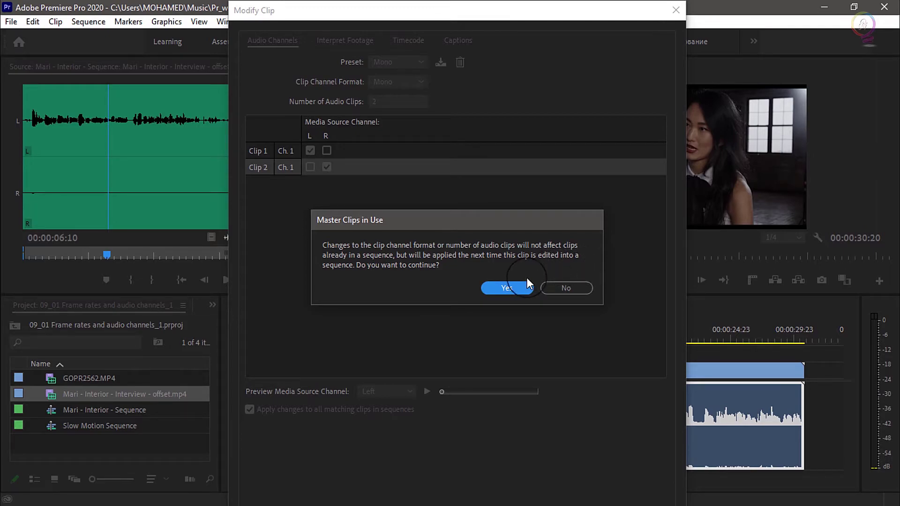
left_click(512, 287)
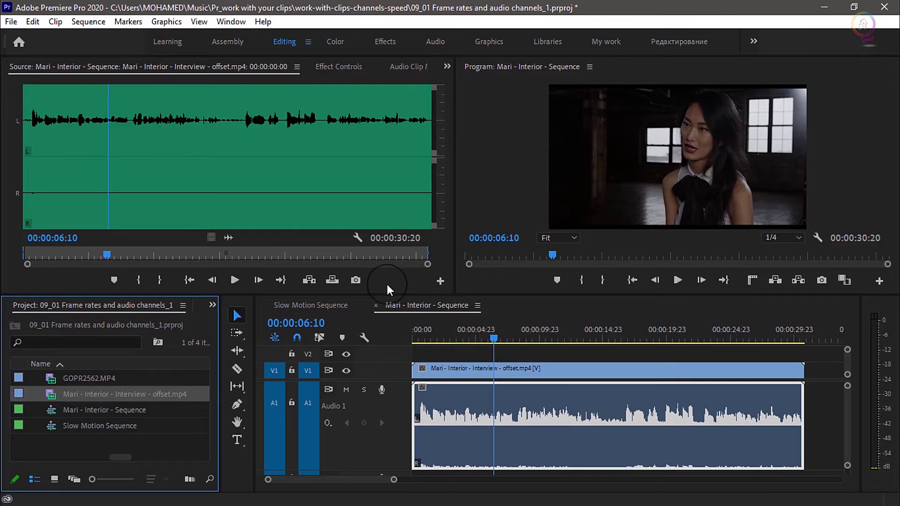
Add the modified interview clip after the existing one in the sequence and adjust the A1 and A2 track heights to show both waveforms
left_click_drag(54, 393, 828, 375)
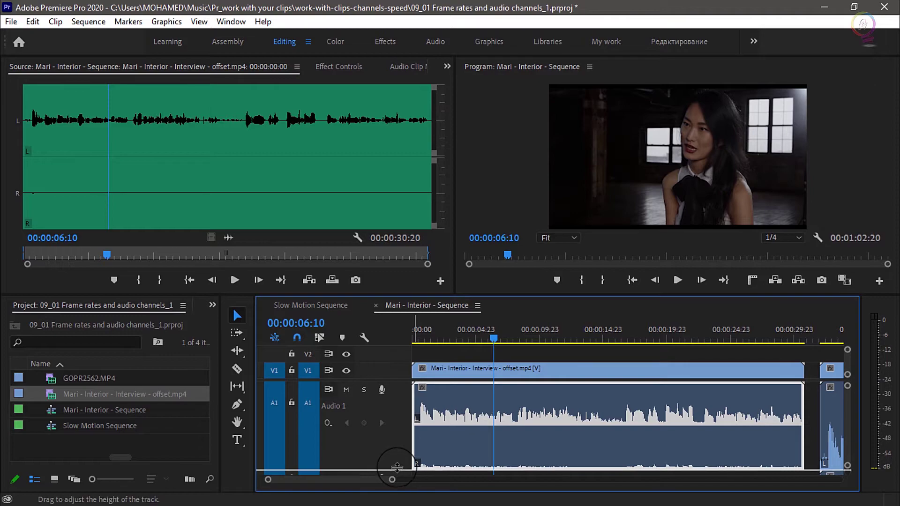
left_click_drag(396, 431, 395, 416)
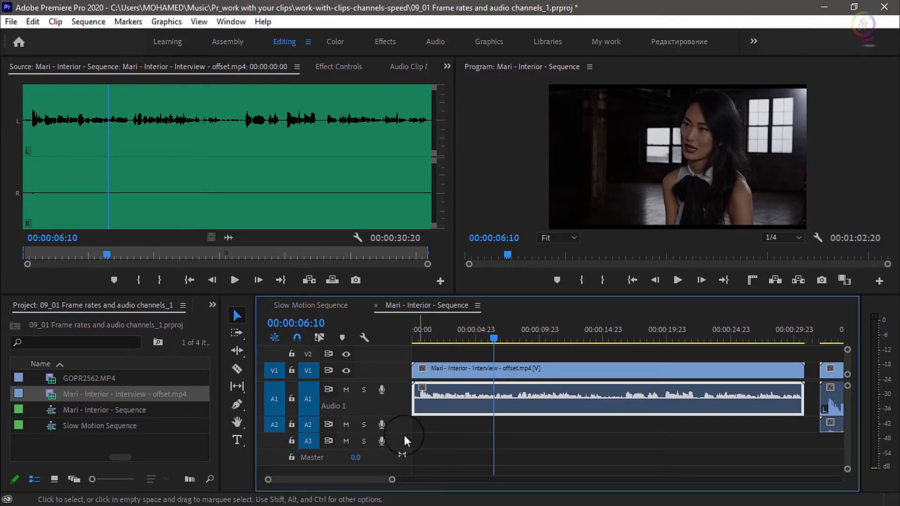
left_click_drag(399, 432, 400, 480)
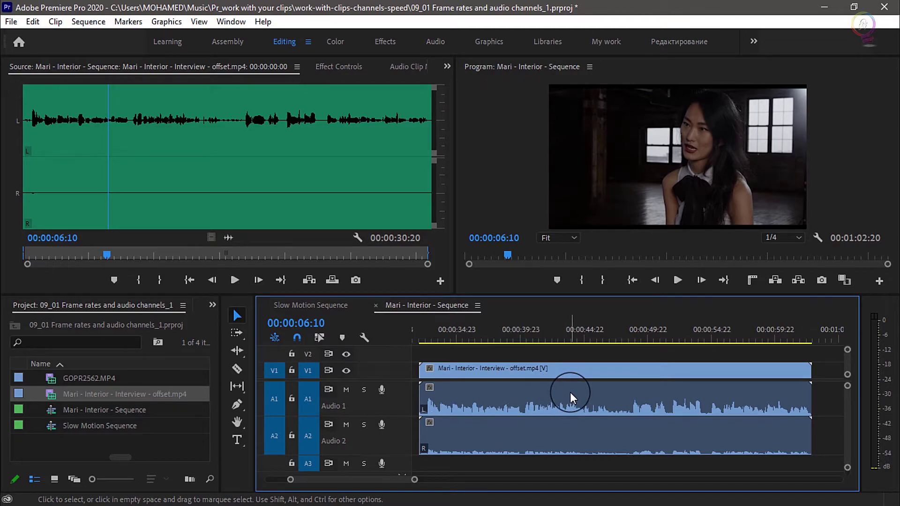
Delete the right-channel audio on A2 from the second interview clip
mouse_move(570, 392)
left_click(572, 433)
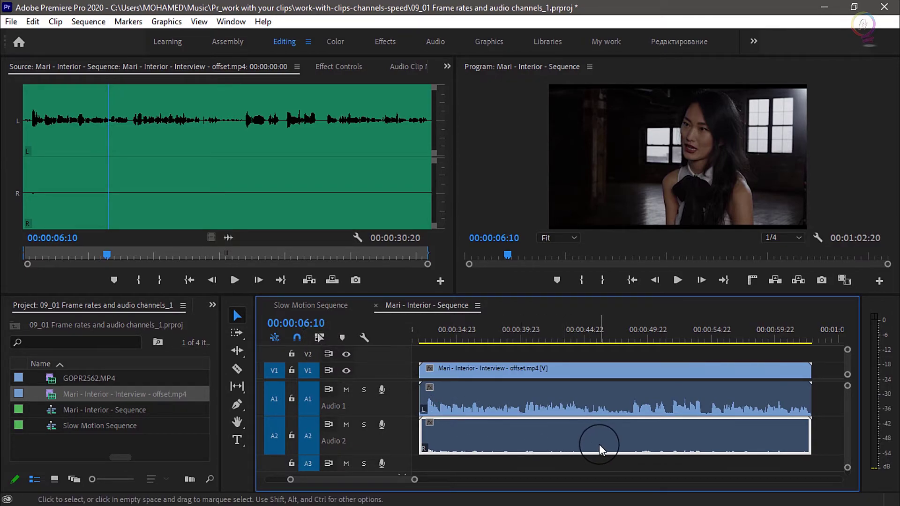
mouse_move(600, 445)
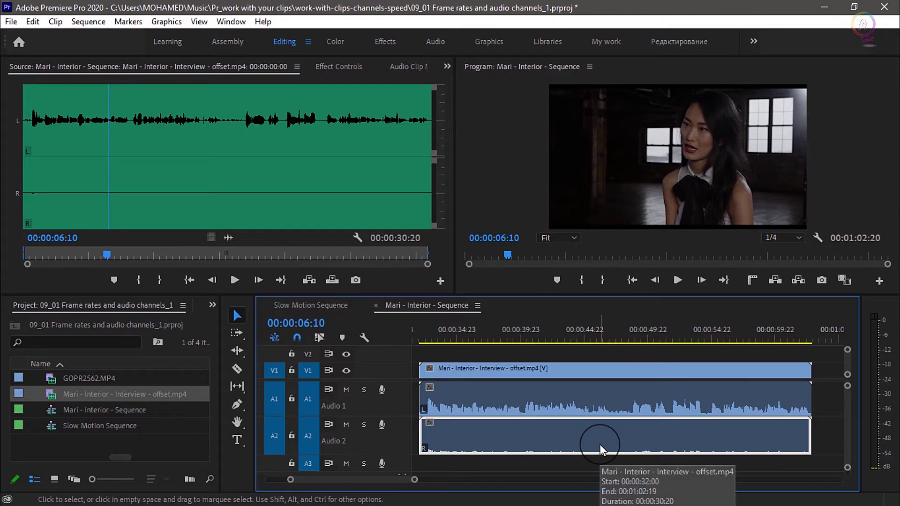
key("Delete")
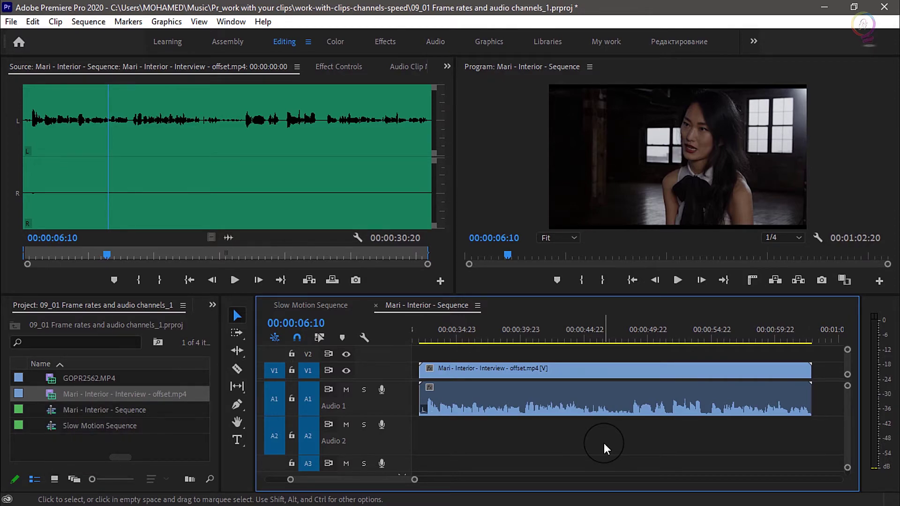
Turn on Linked Selection and select the second interview clip's video together with its remaining audio
left_click(320, 335)
left_click(495, 371)
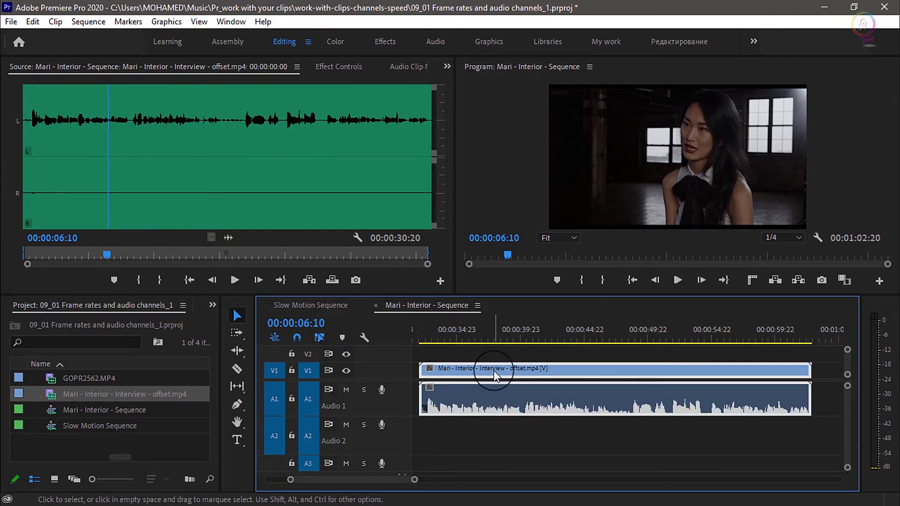
left_click(502, 423)
left_click(499, 408)
Set the interview source clip to 1 mono audio clip using only the left channel, and accept the change for future edits
right_click(84, 396)
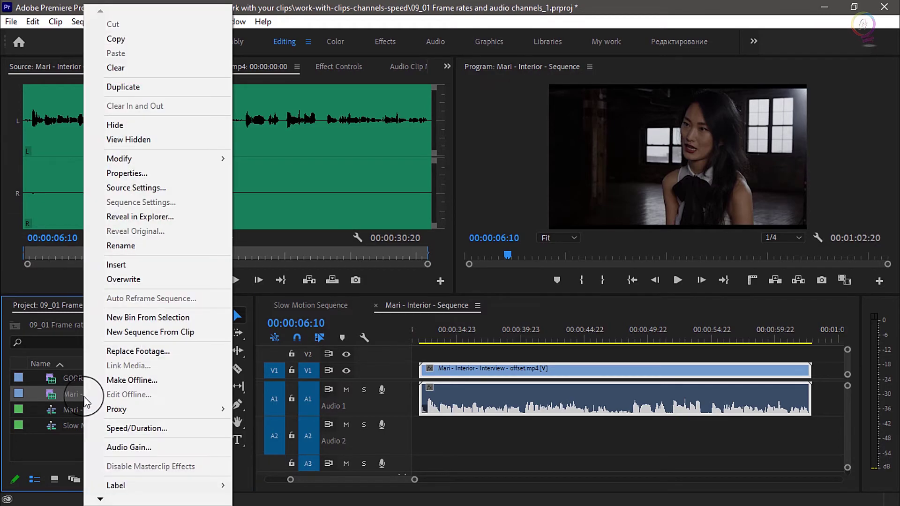
mouse_move(225, 158)
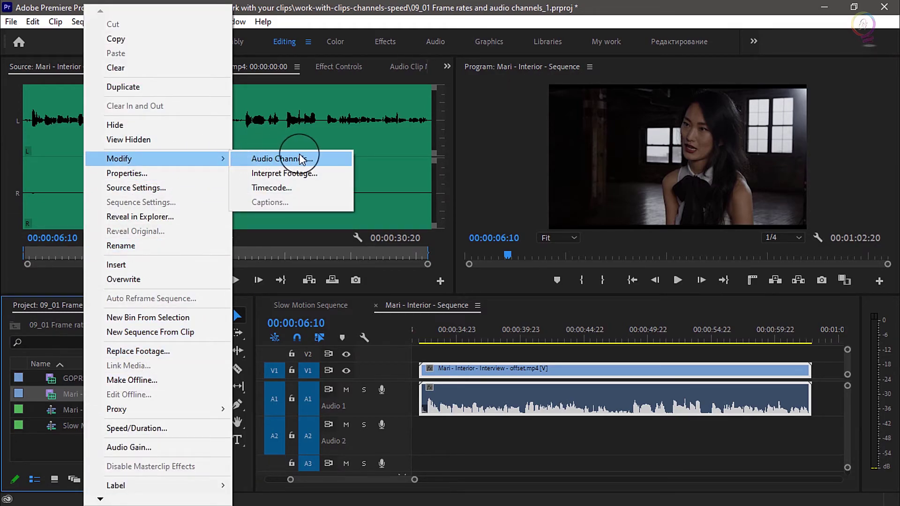
left_click(333, 159)
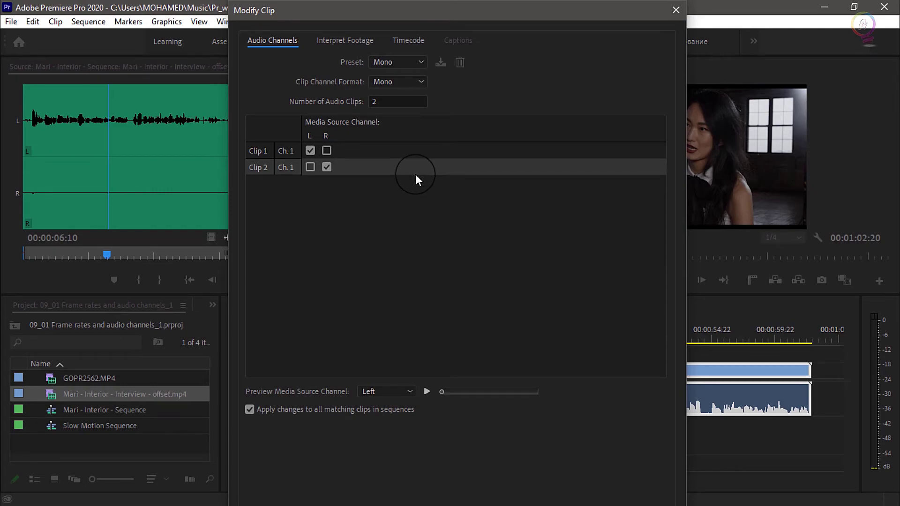
left_click(411, 99)
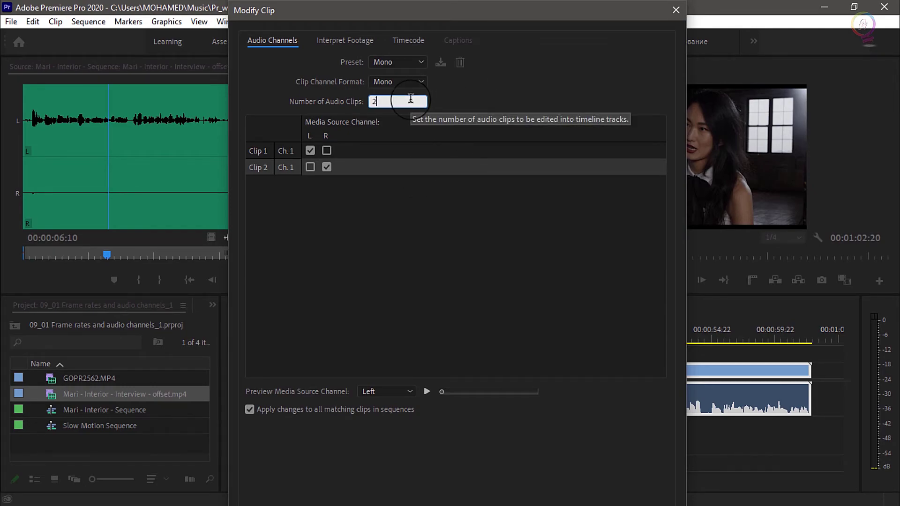
key("BackSpace")
type("1")
key("Tab")
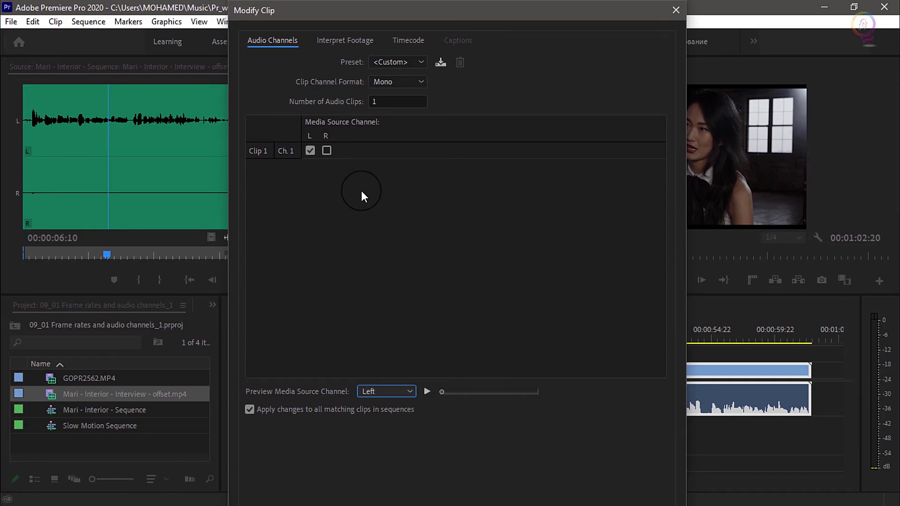
key("Return")
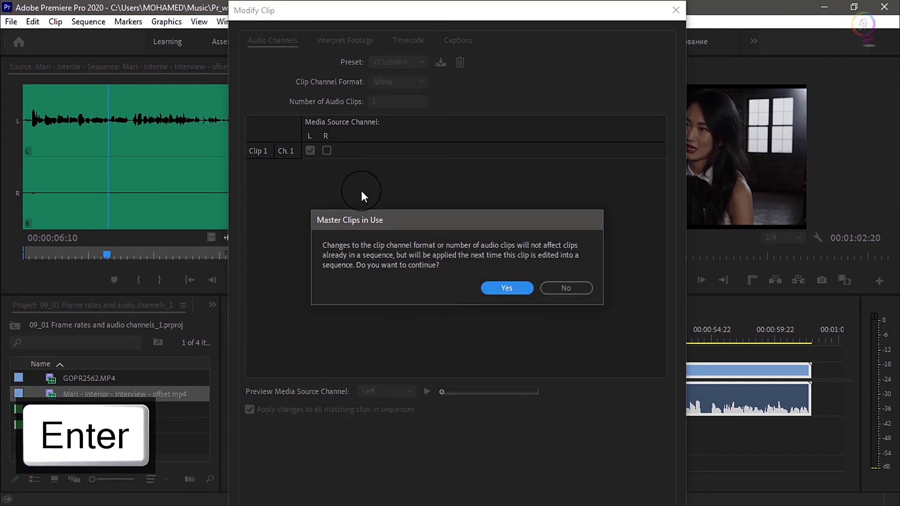
left_click(519, 286)
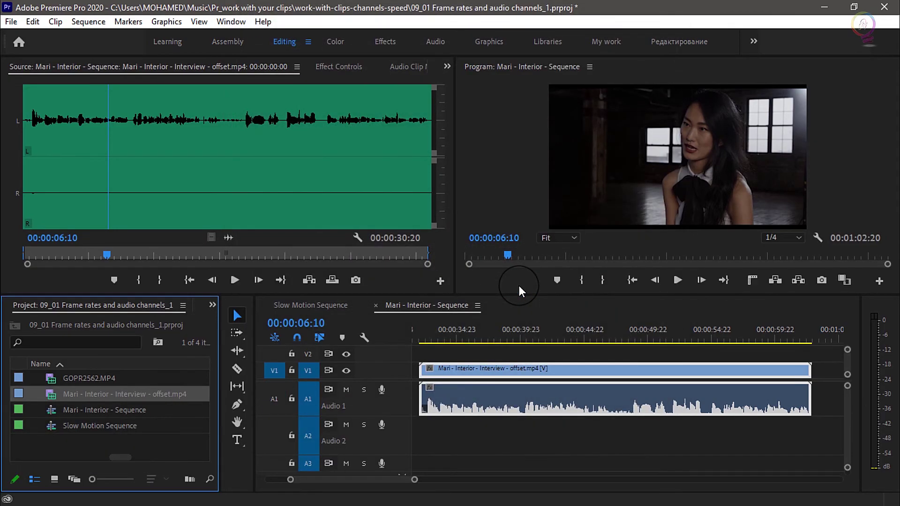
Add the single-channel interview clip to V1 and A1 after the second clip, leaving a small gap
left_click_drag(55, 393, 561, 371)
left_click_drag(55, 393, 807, 392)
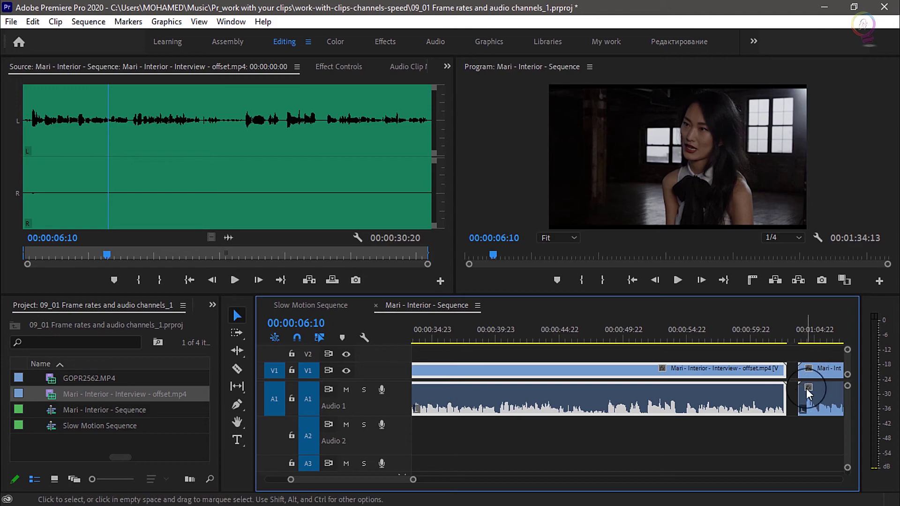
scroll(807, 389, "down", 8)
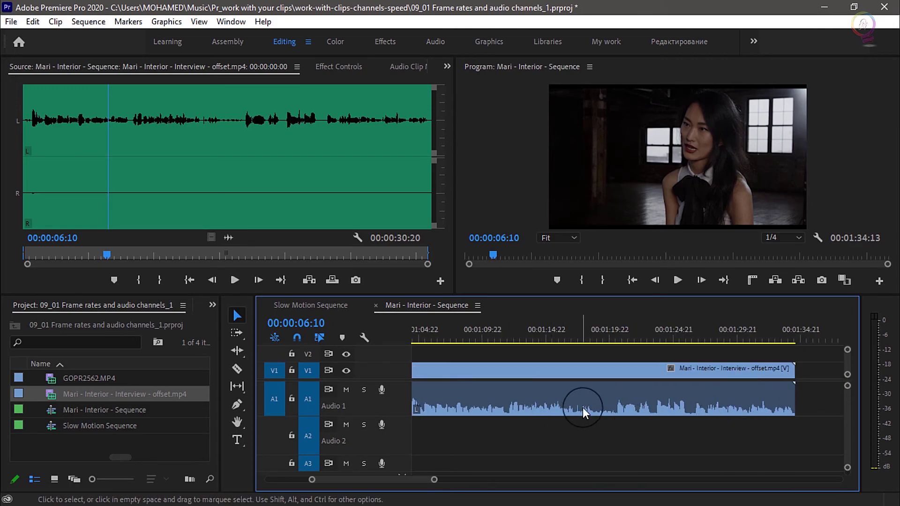
scroll(583, 407, "up", 1)
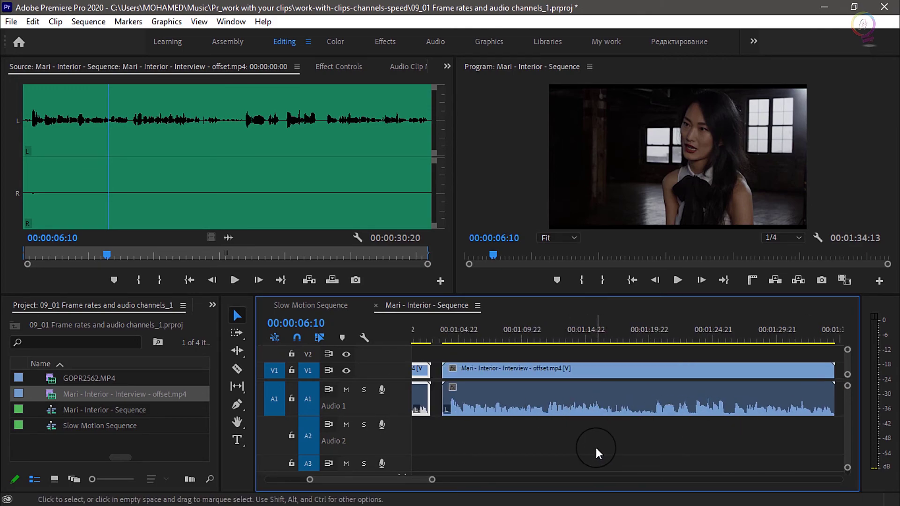